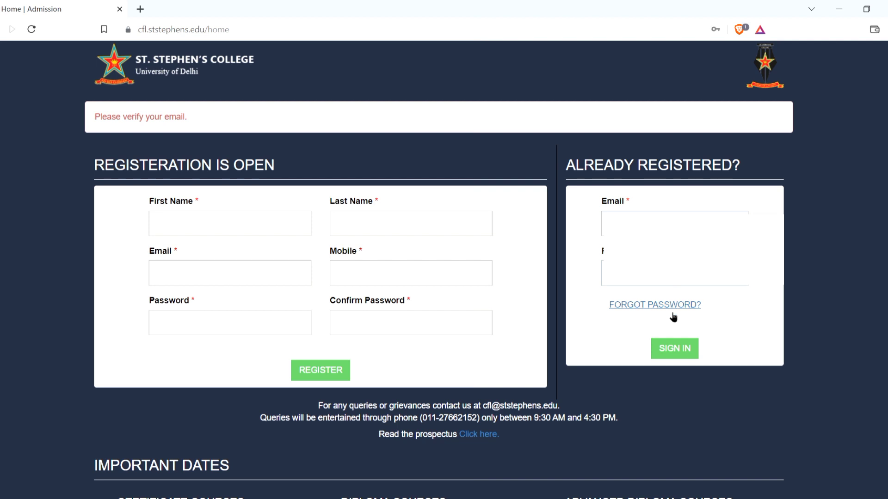
- Sign in to the registered account and start a Certificate Courses application
left_click(674, 352)
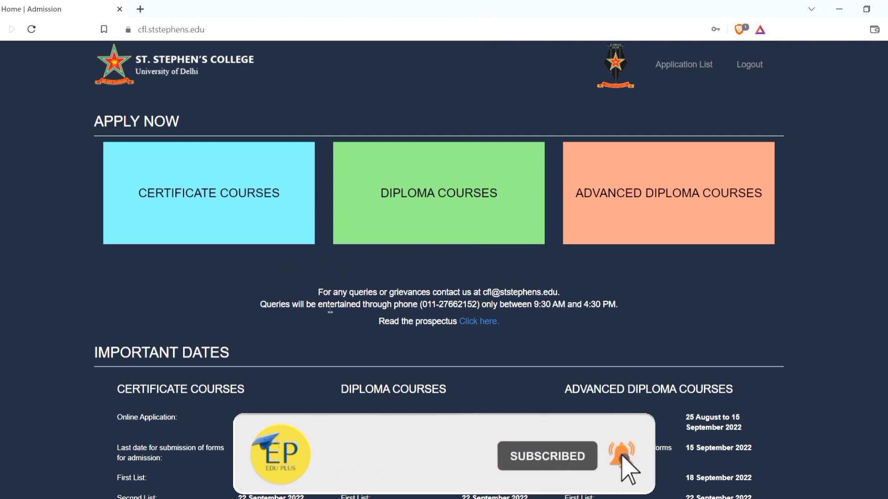
left_click(236, 218)
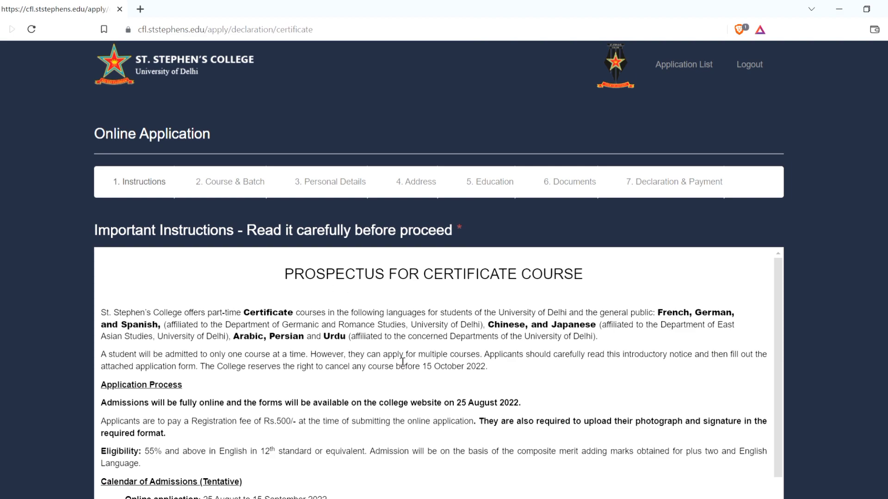
- Read through the certificate course prospectus and class timings, and accept the terms and conditions
scroll(403, 362, "down", 8)
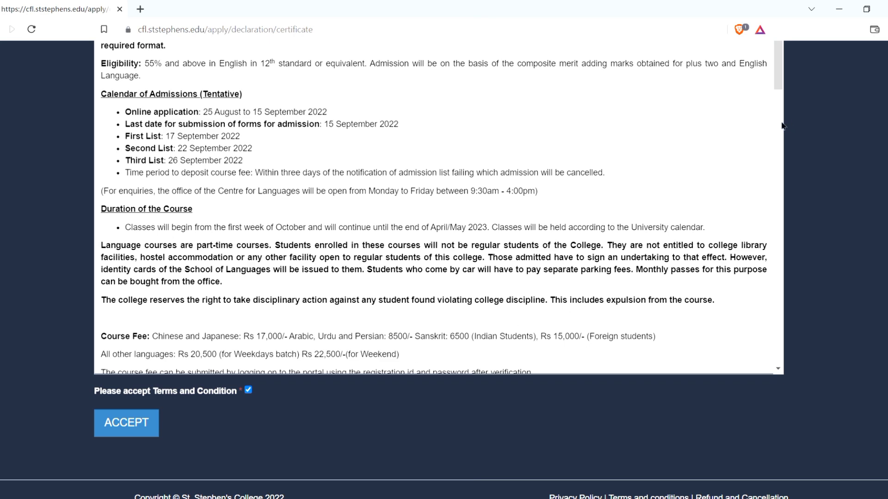
left_click(776, 143)
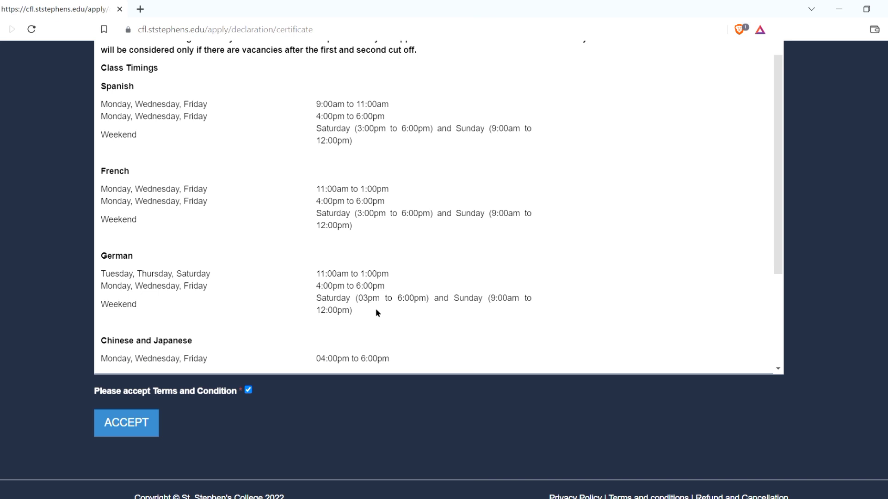
left_click(157, 424)
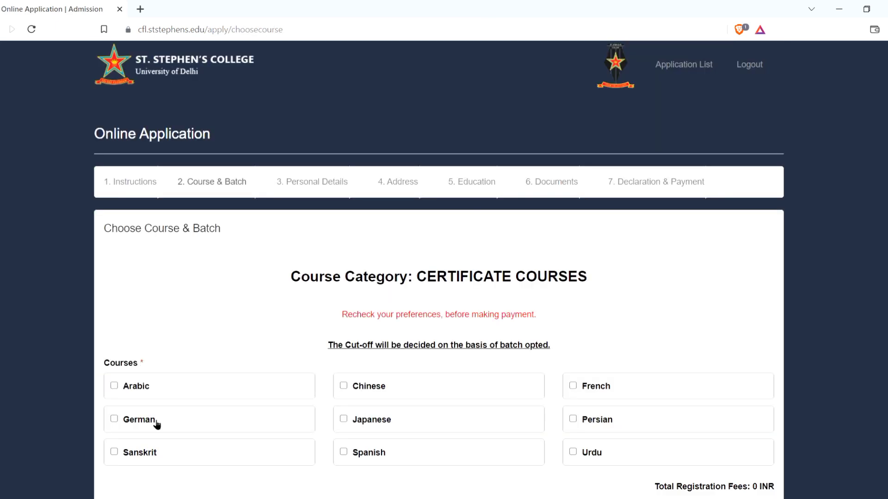
- Try out the Japanese and Persian courses, clear both, and leave Spanish as the only selected certificate course
scroll(298, 444, "down", 3)
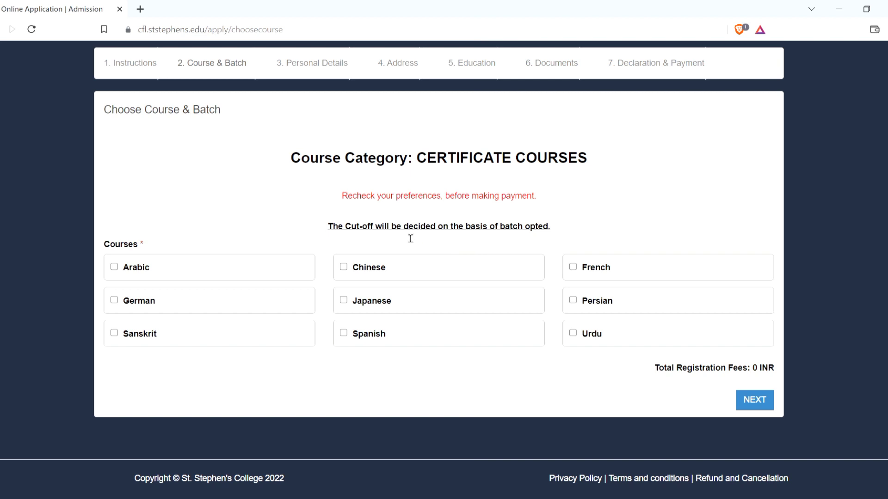
left_click_drag(403, 228, 587, 232)
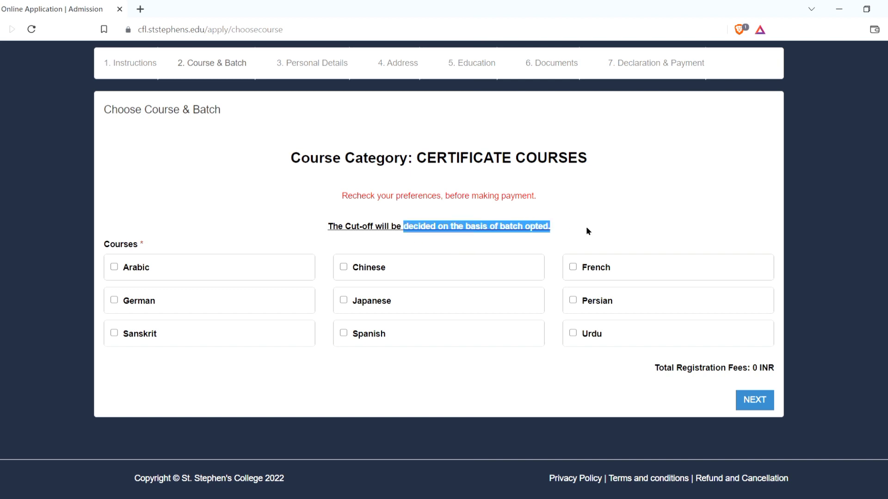
left_click(586, 227)
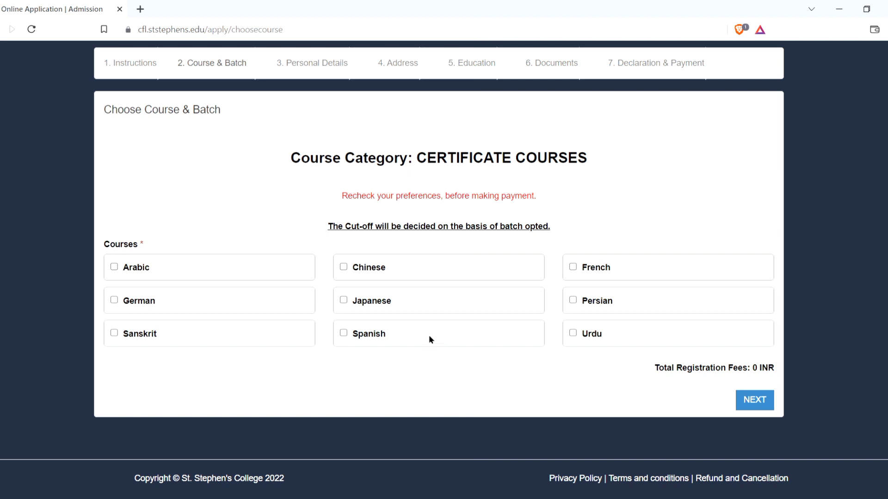
left_click(343, 300)
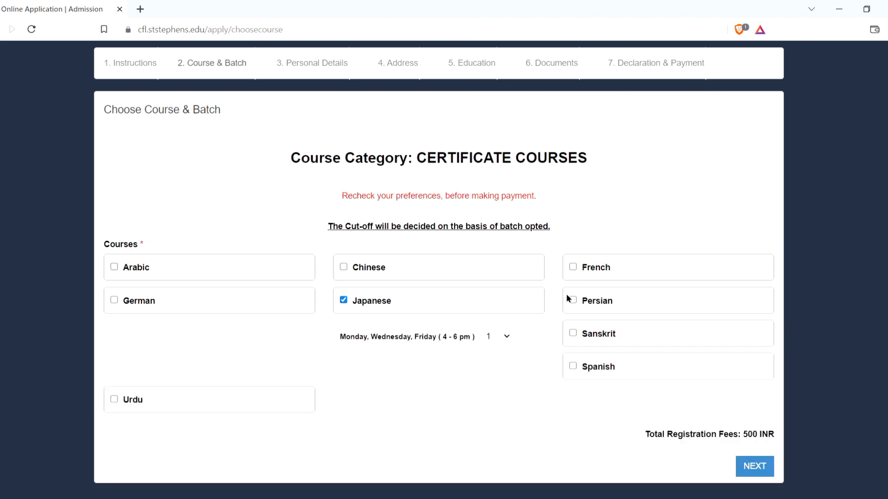
left_click(573, 301)
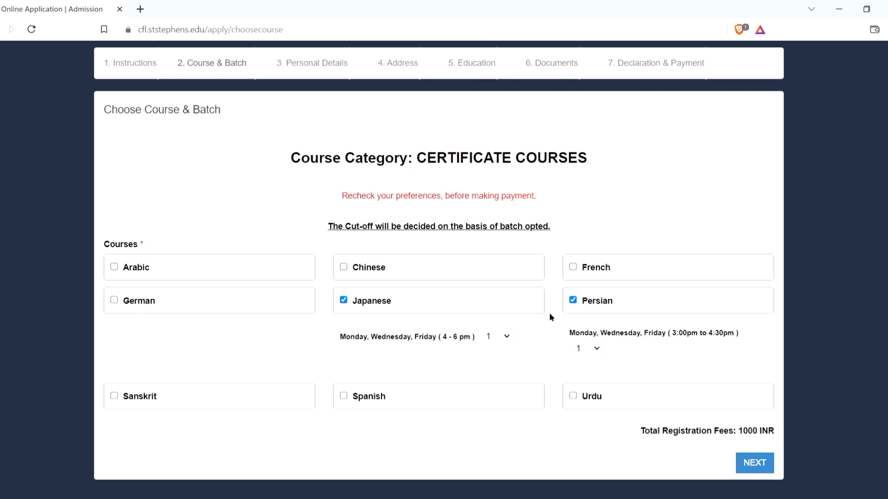
left_click(573, 301)
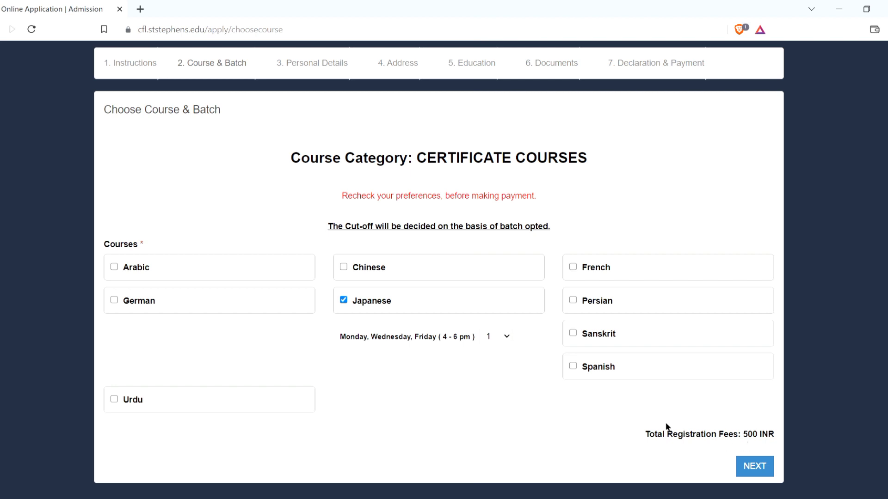
left_click(574, 366)
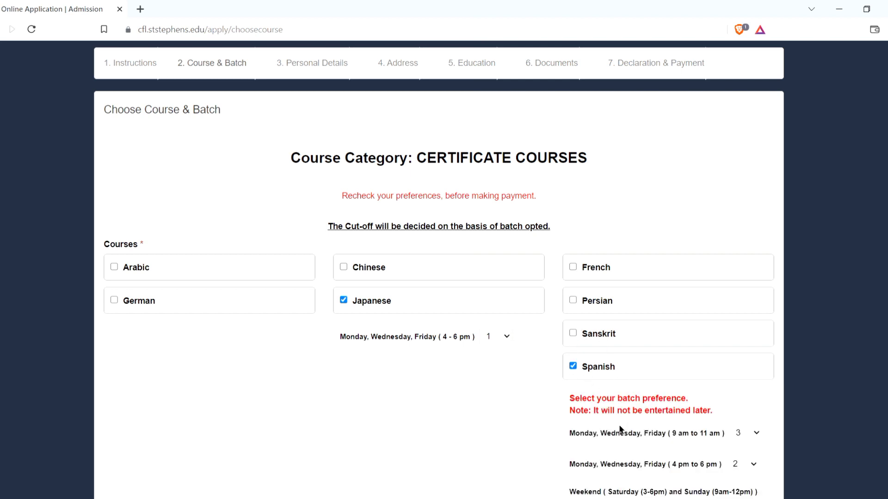
left_click(344, 300)
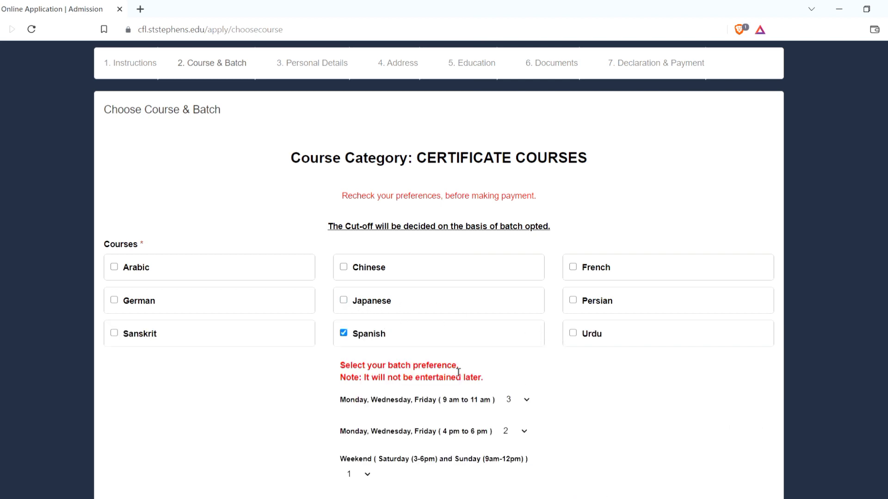
- Rank the Spanish batches with the weekend batch as preference 1, and continue to the personal details
scroll(563, 415, "down", 3)
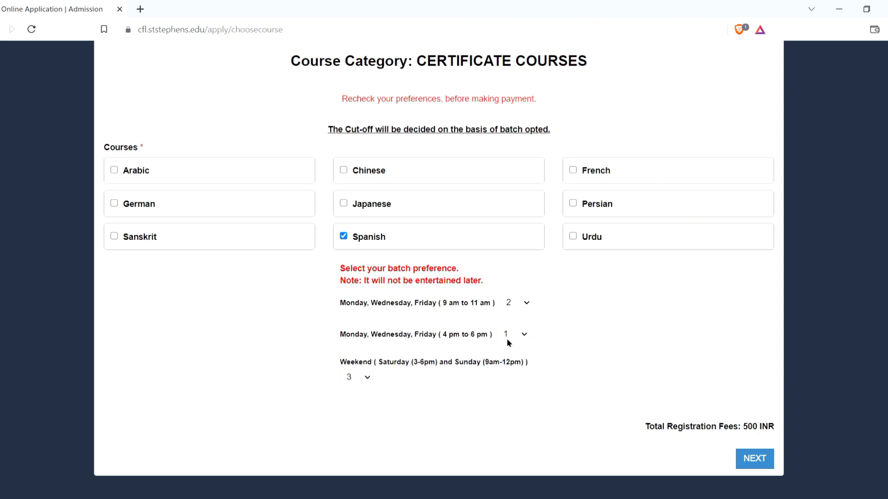
left_click(361, 391)
left_click(510, 334)
left_click(516, 315)
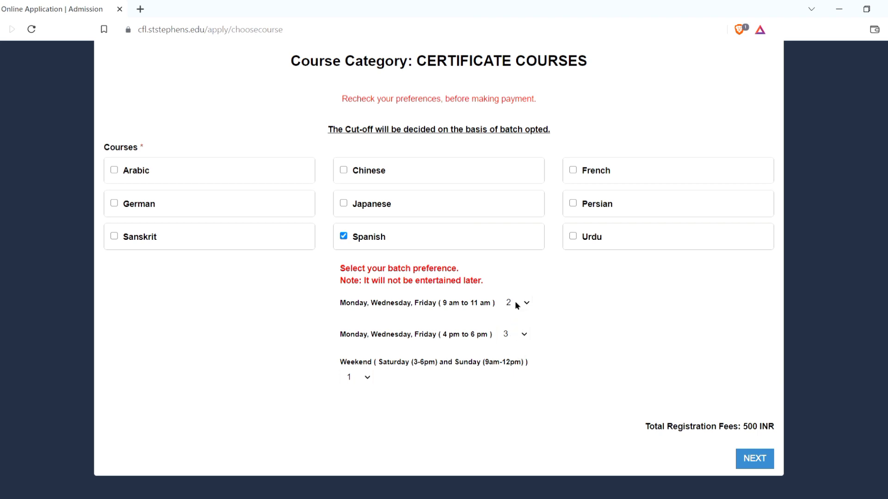
left_click(512, 339)
left_click(753, 459)
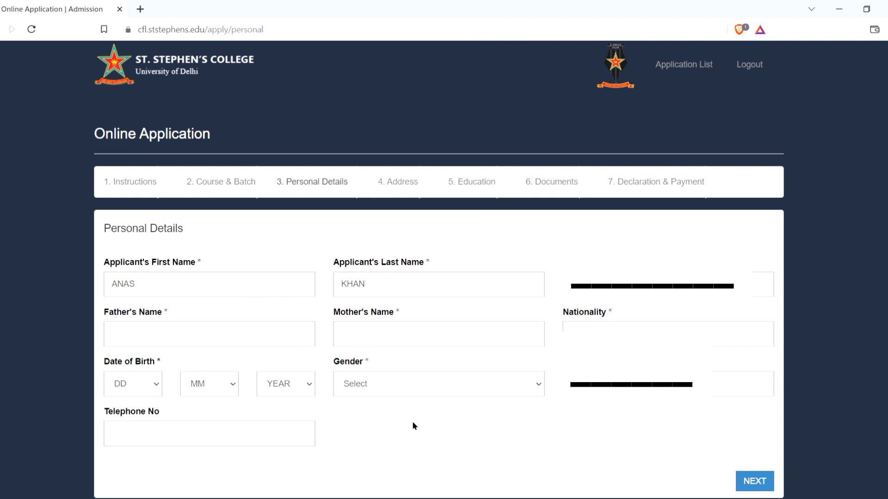
- Fill in both parents' names, nationality INDIAN, the date of birth and gender Male, and continue to the address details
scroll(413, 422, "down", 1)
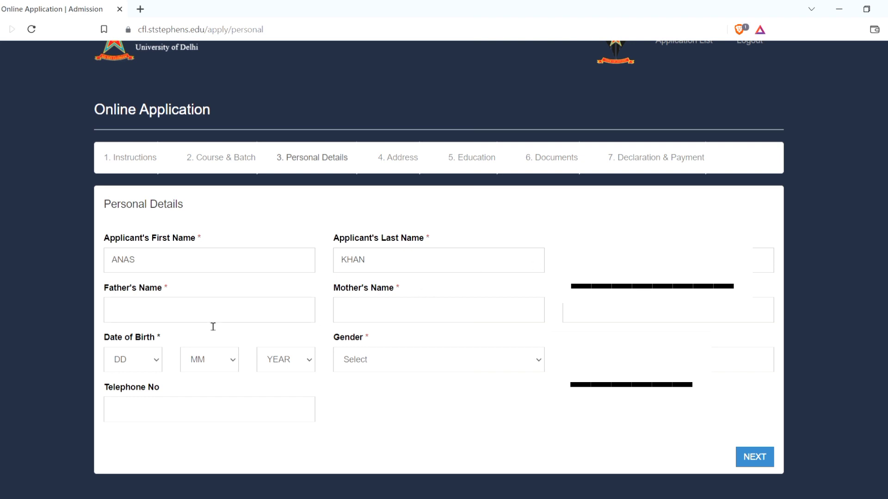
type("MUSHTAQ")
left_click(119, 360)
left_click(141, 159)
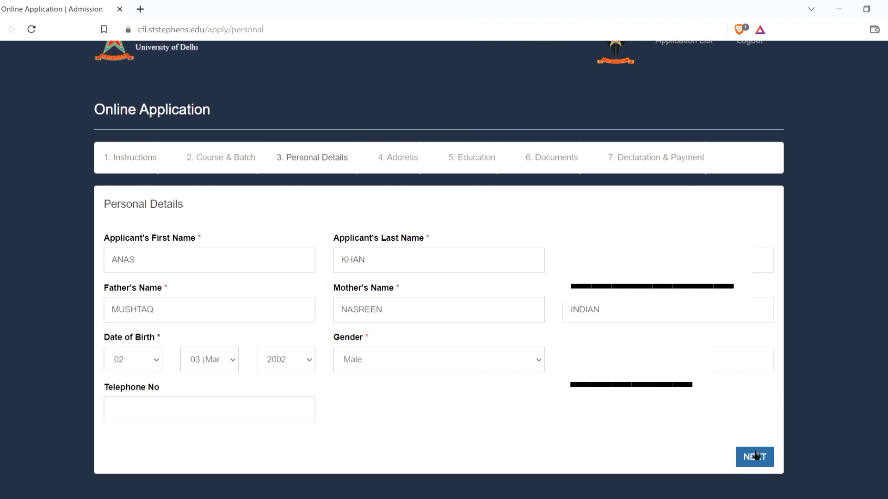
left_click(757, 457)
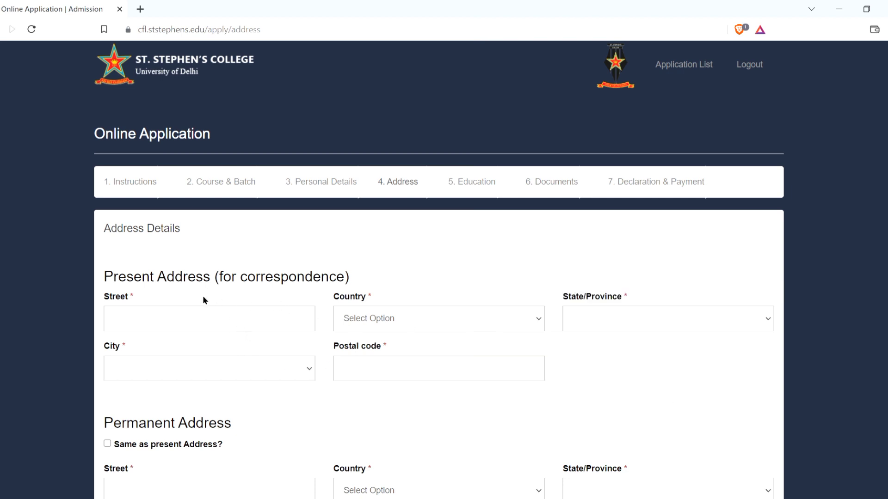
- Fill in the present address with its street, country India, state, city and postal code
left_click(176, 320)
type("8")
left_click(491, 330)
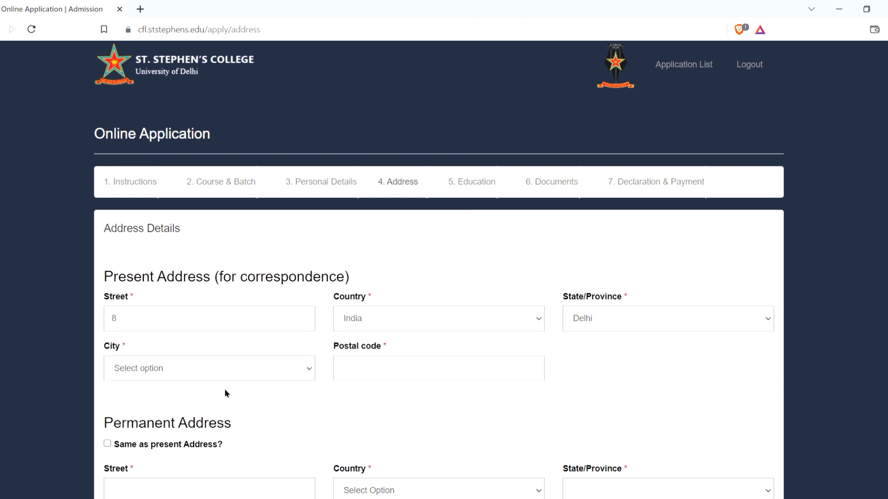
left_click(416, 376)
type("11009")
type("4")
- Mark the permanent address as the same as the present address and continue to the education details
scroll(440, 424, "down", 3)
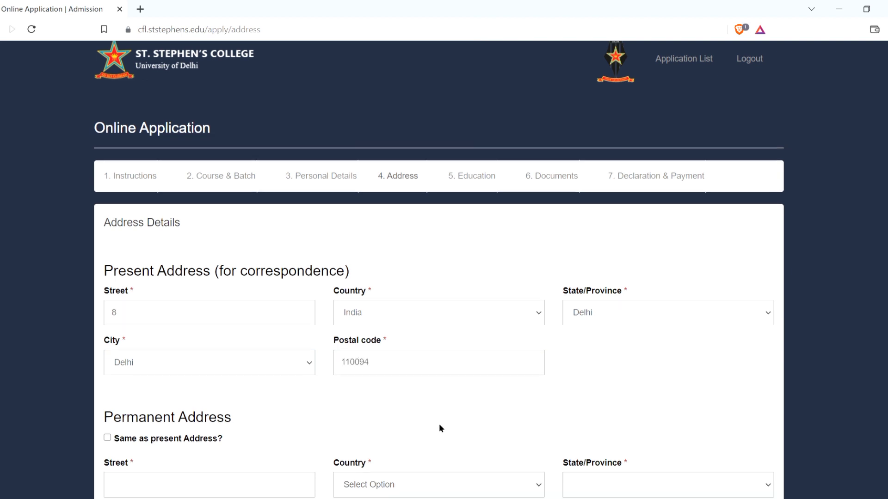
scroll(439, 425, "down", 1)
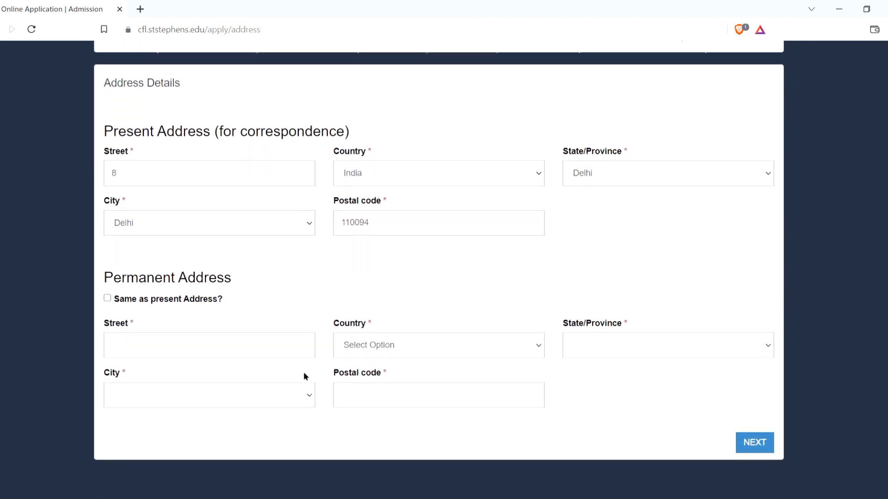
left_click(109, 299)
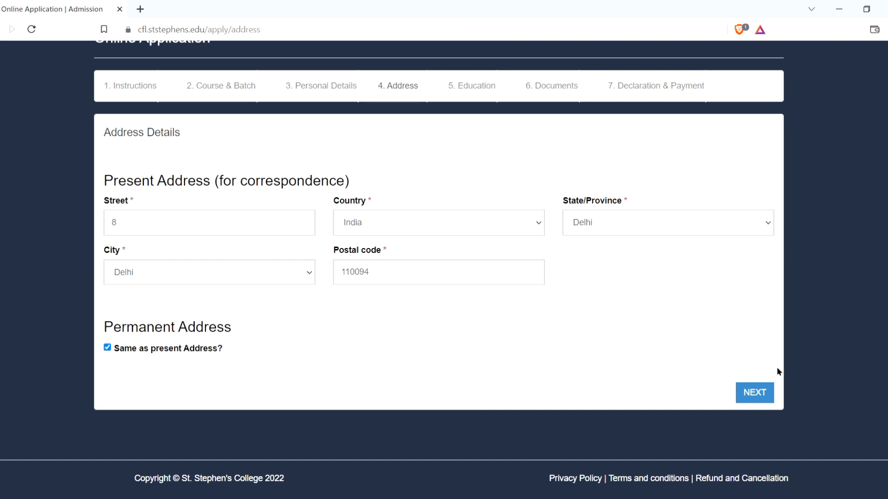
left_click(762, 392)
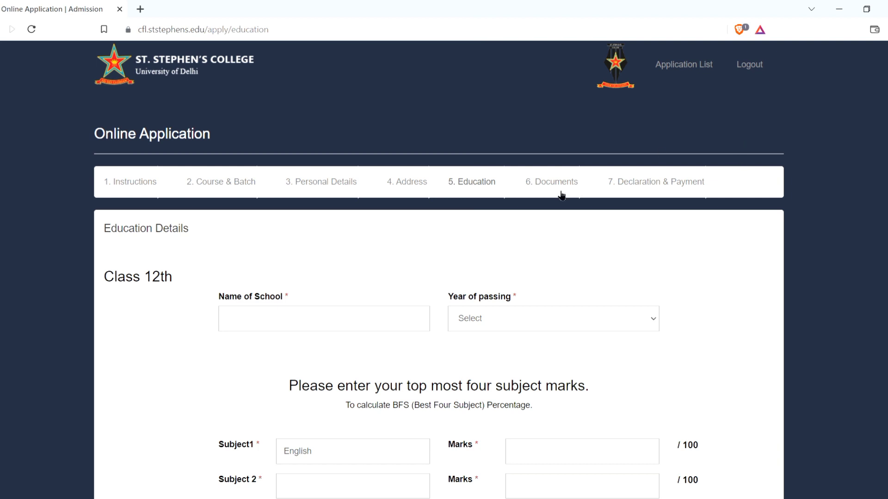
- Enter GBSSS as the Class 12th school and set the year of passing to 2020
left_click(338, 329)
type("GBSSS")
key("Down")
scroll(656, 359, "down", 4)
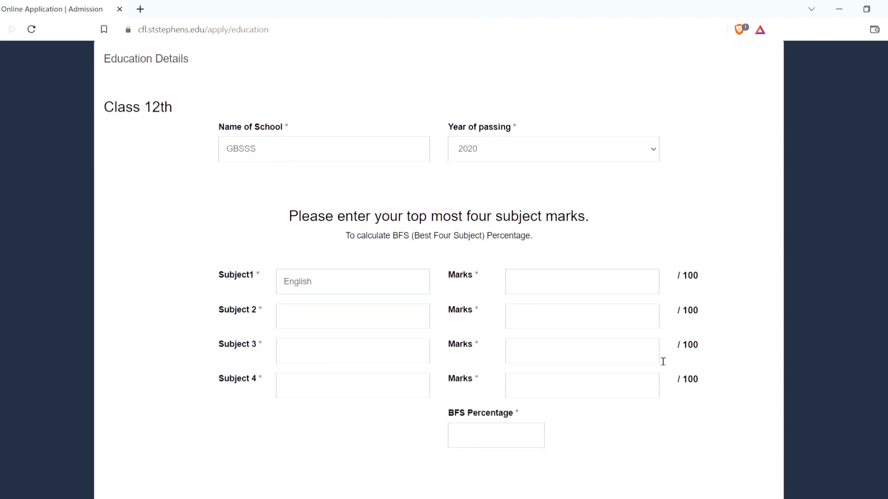
scroll(663, 362, "down", 1)
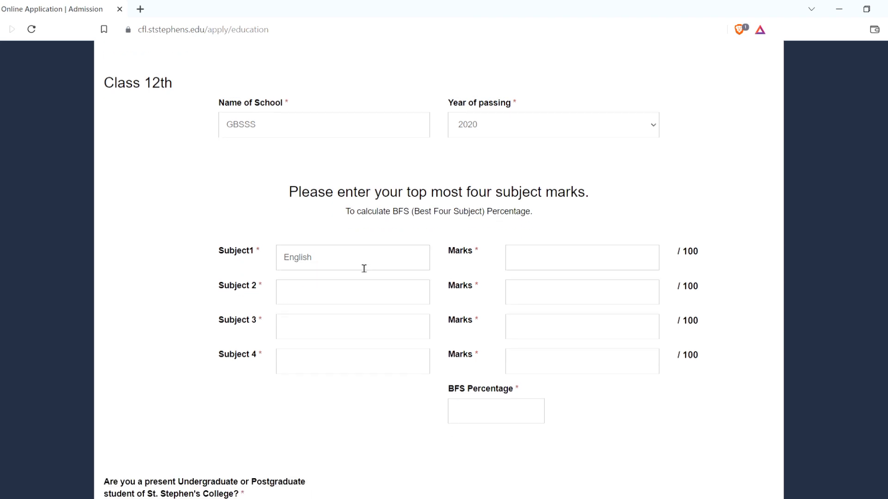
- Enter ECONICS, POLITICAL SCIENCE and SOCIOLOGY as subjects 2, 3 and 4 in the top four subjects
left_click_drag(310, 192, 565, 194)
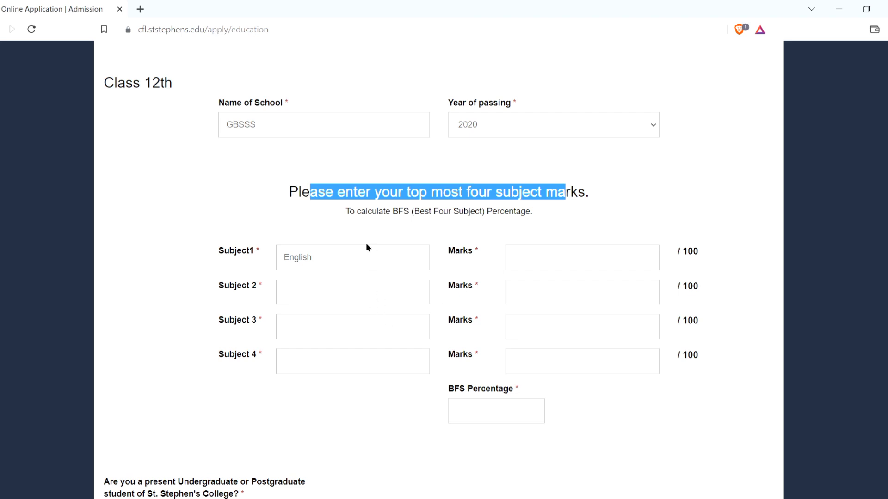
left_click(365, 259)
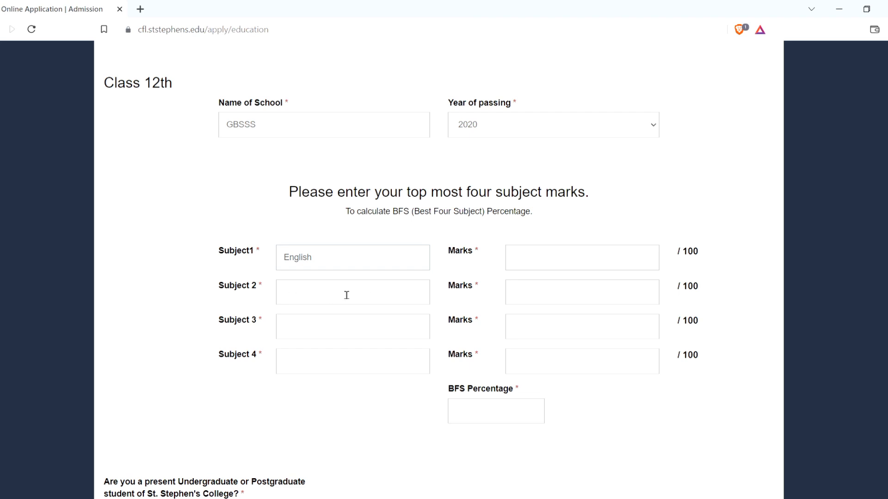
left_click(302, 304)
type("ECONICS")
left_click(312, 329)
type("O")
key("BackSpace")
type("PLOITICAL ")
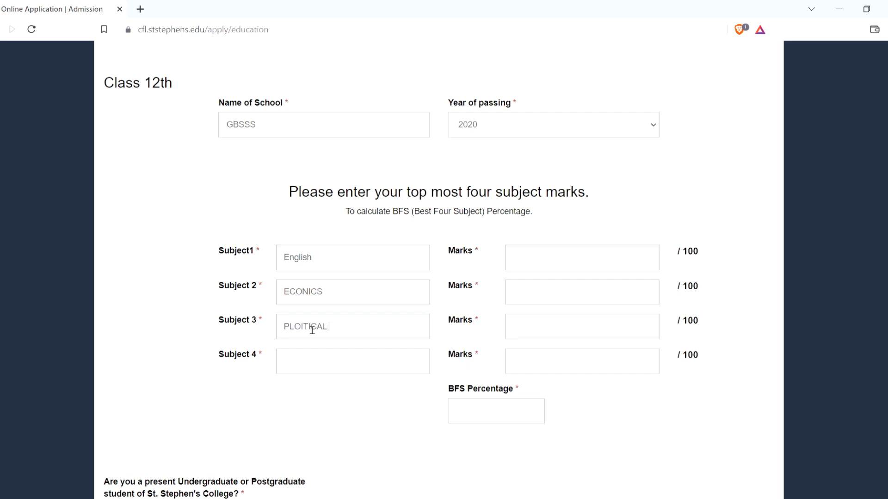
type("SCIENCE")
left_click(296, 333)
type("O")
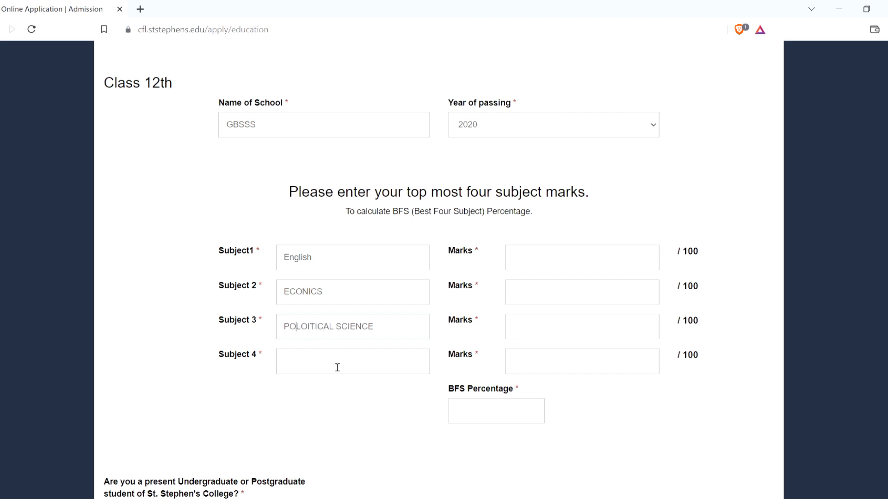
left_click(309, 333)
key("BackSpace")
type("SOCI")
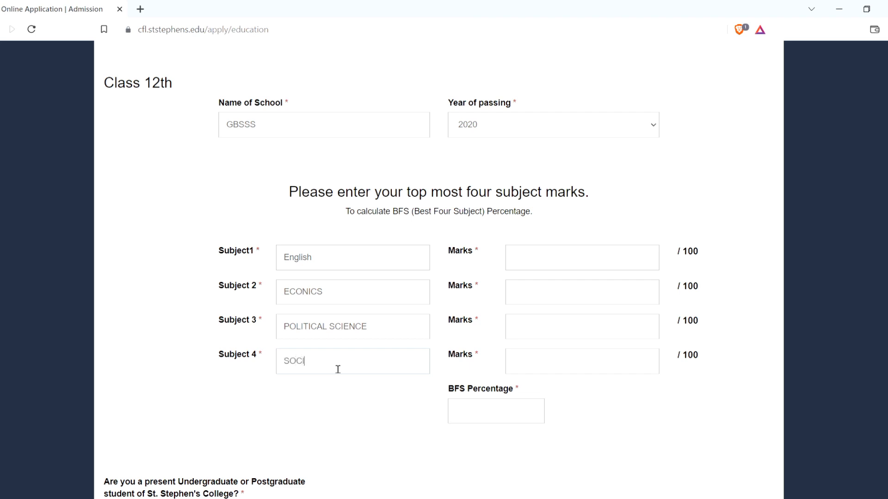
type("OLOGY")
- Enter the marks out of 100: English 92, ECONICS 77, POLITICAL SCIENCE 95 and SOCIOLOGY 94
left_click(568, 266)
type("92")
left_click(560, 307)
type("77")
left_click(565, 339)
type("95")
left_click(563, 356)
type("94")
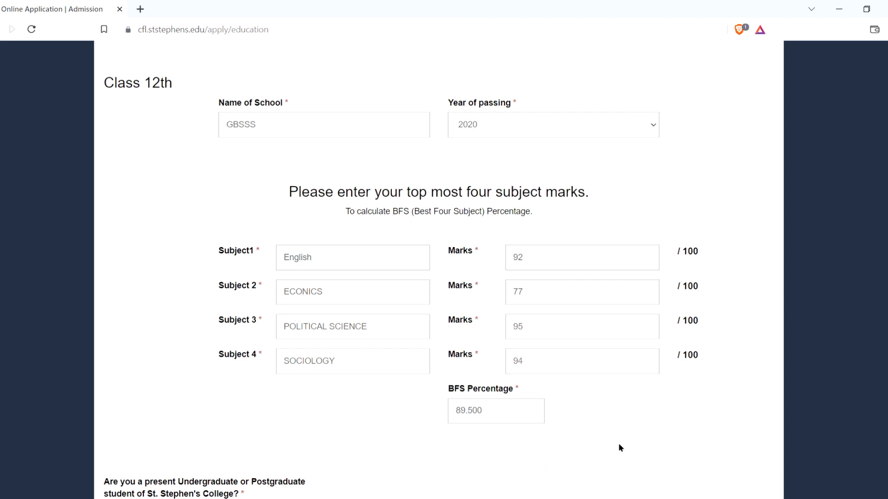
- Answer whether the applicant is a present St. Stephen's College student and continue to the documents section
scroll(619, 445, "down", 3)
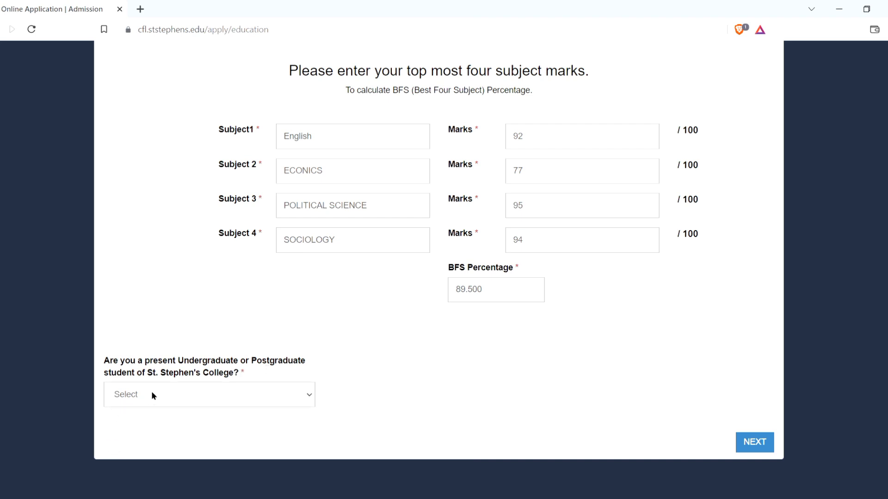
left_click(153, 432)
left_click(761, 443)
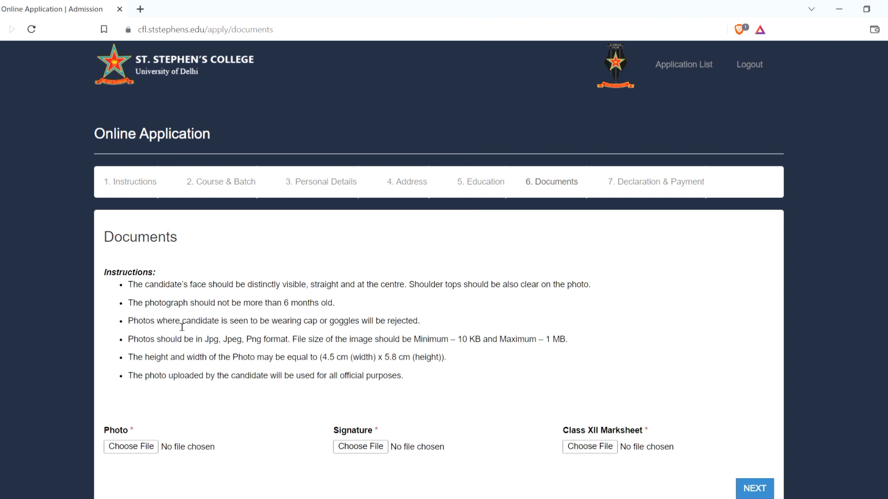
- Review the photo requirements and submit the documents section with 92.jpg as the photo and signature
left_click_drag(133, 305, 335, 309)
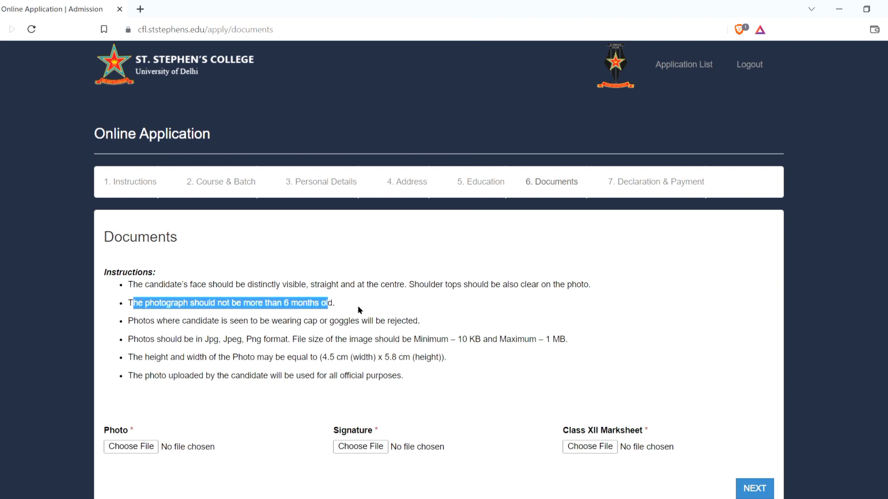
left_click(358, 309)
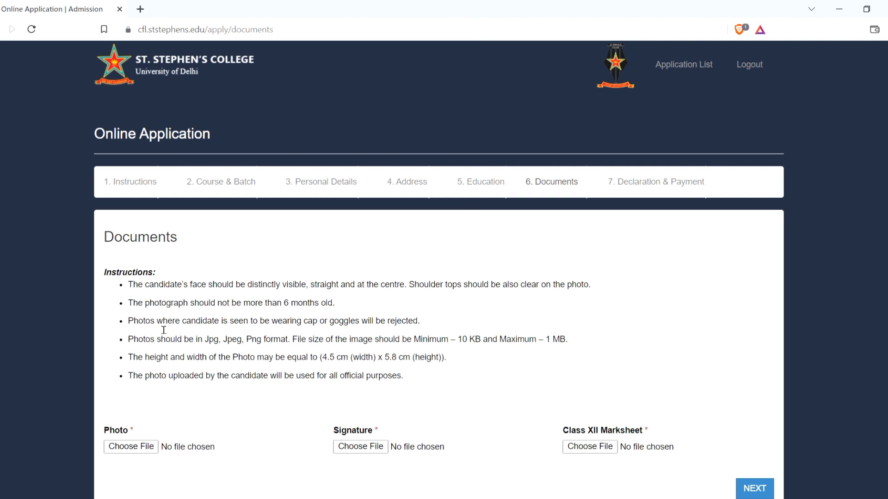
left_click_drag(156, 332, 370, 326)
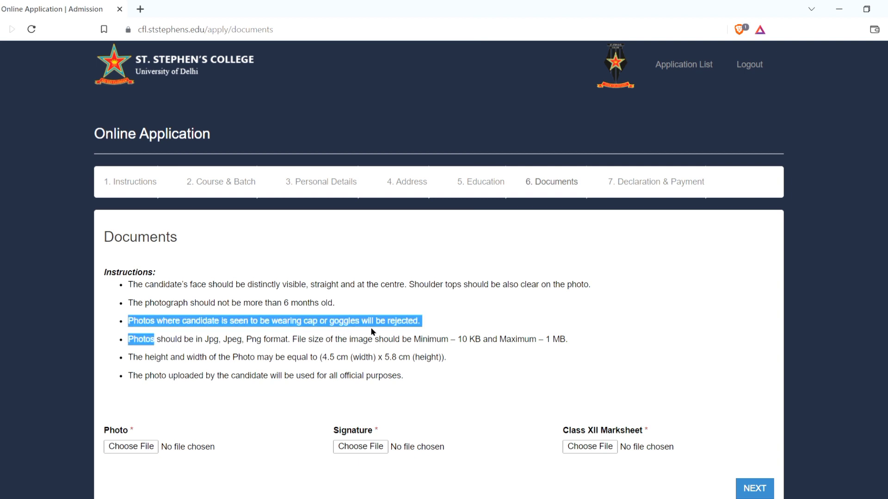
left_click(405, 382)
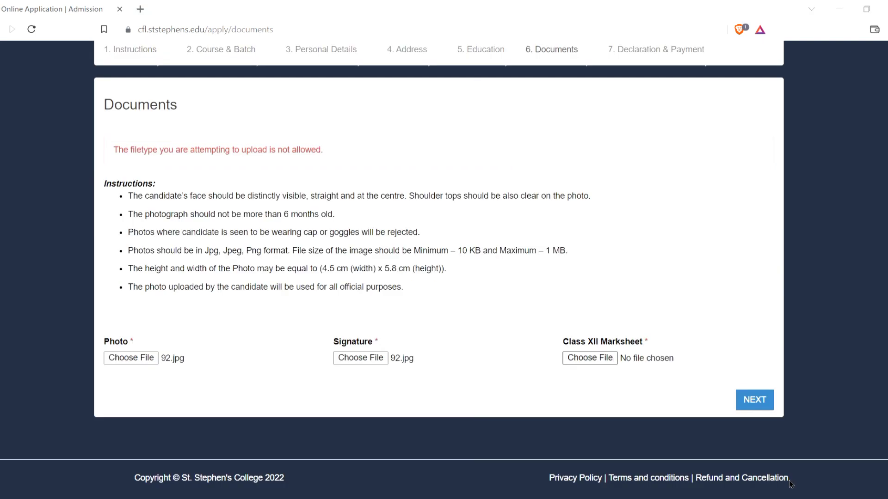
left_click(759, 403)
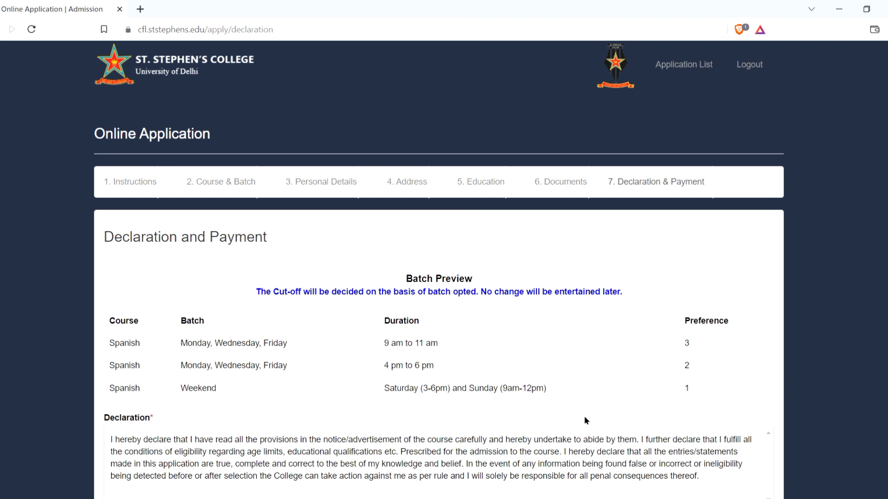
- Review the chosen Spanish batches, their preference order and the cut-off notice in the batch preview
scroll(585, 419, "down", 1)
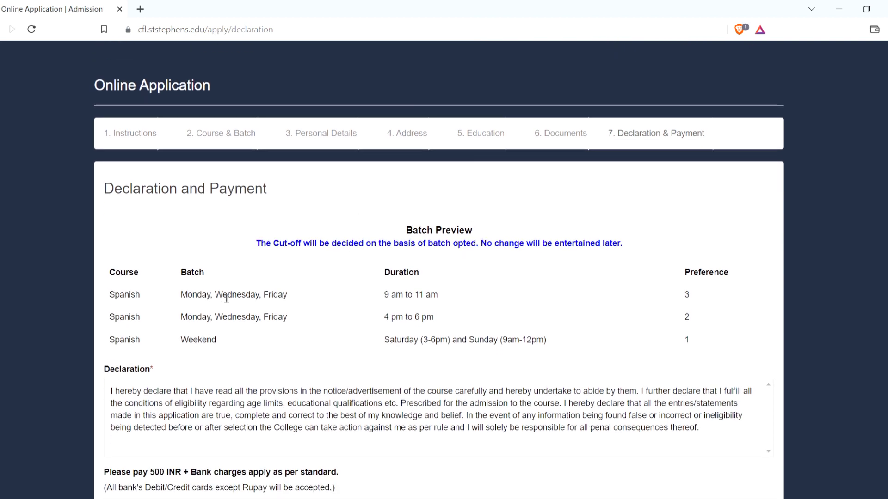
left_click_drag(273, 249, 620, 249)
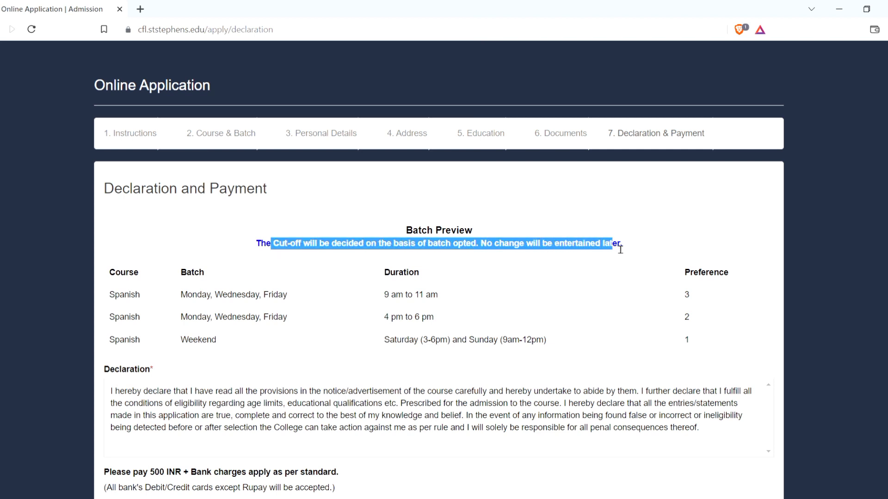
left_click(636, 253)
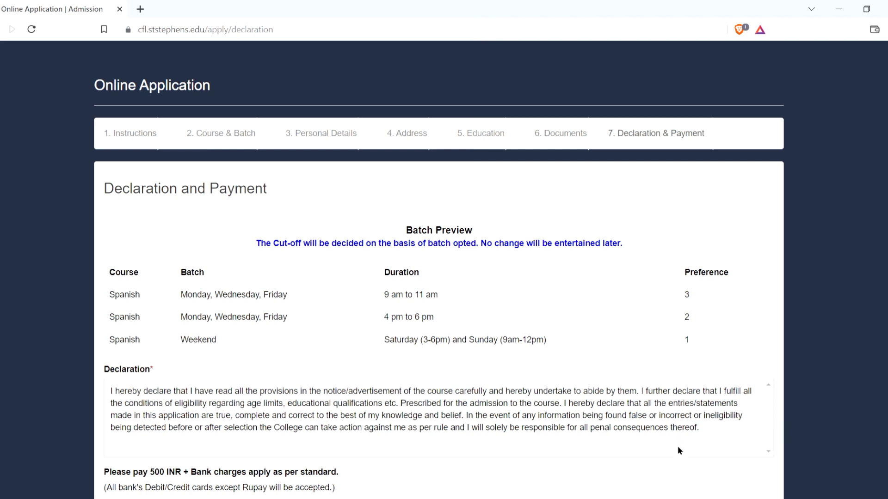
- Read the fee payment note, accept the terms and condition, and proceed to the payment page
scroll(678, 448, "down", 4)
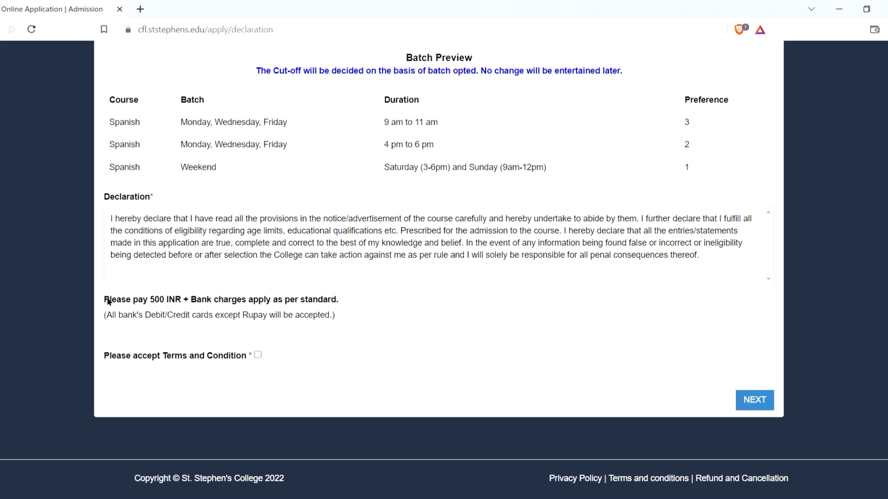
left_click_drag(107, 301, 336, 316)
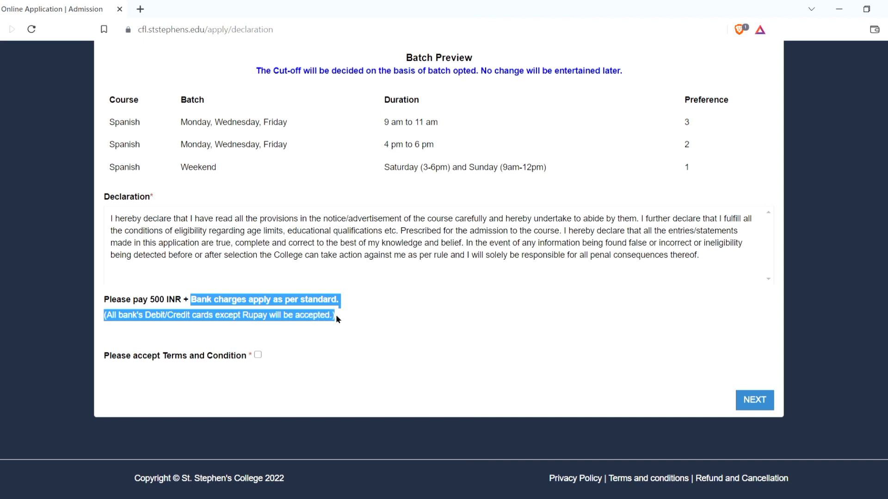
left_click(336, 315)
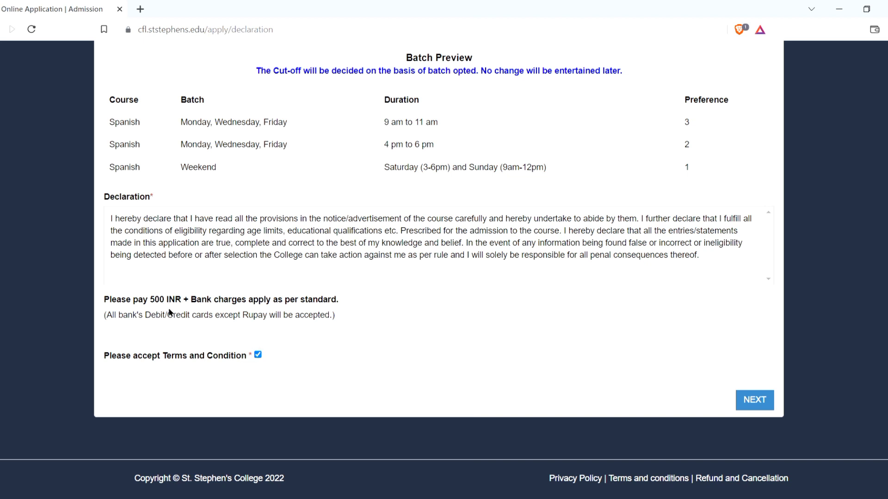
left_click(759, 409)
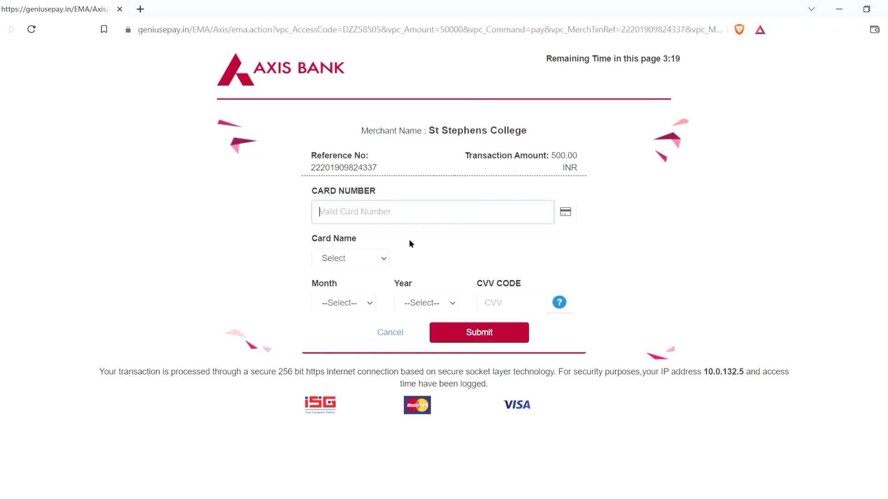
- Set the card name to Visa in the bank's card payment form
left_click(355, 257)
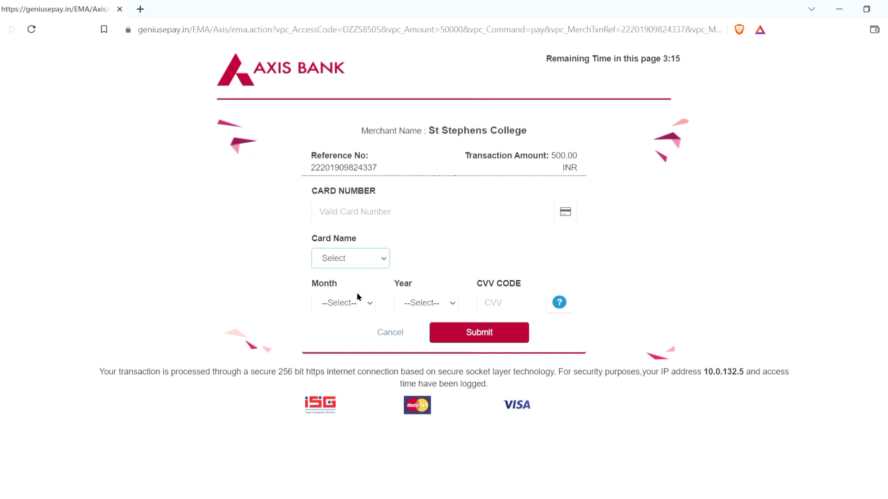
key("Down")
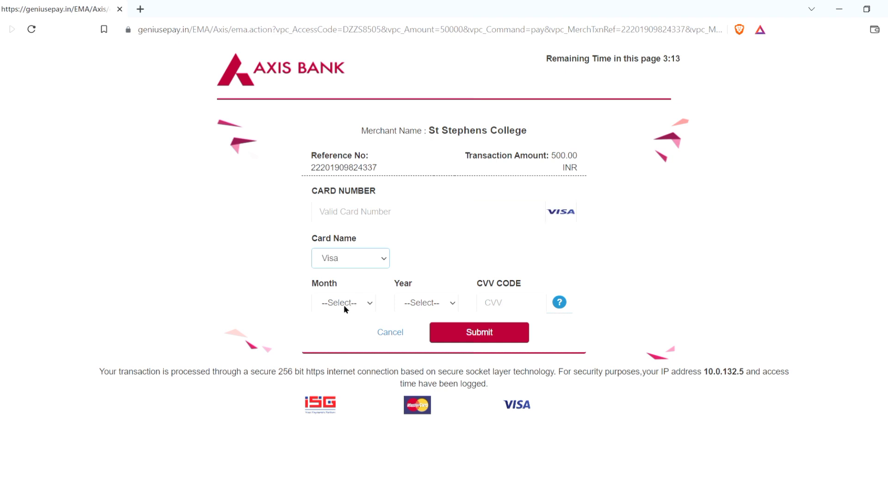